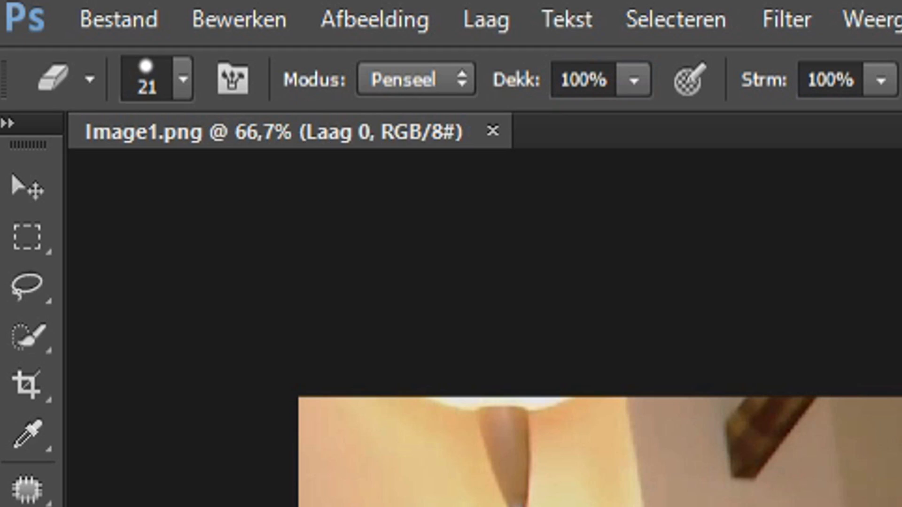
# Step: With Quick Selection, select the background right of the person, over the poster and above the cap
pyautogui.click(29, 337)
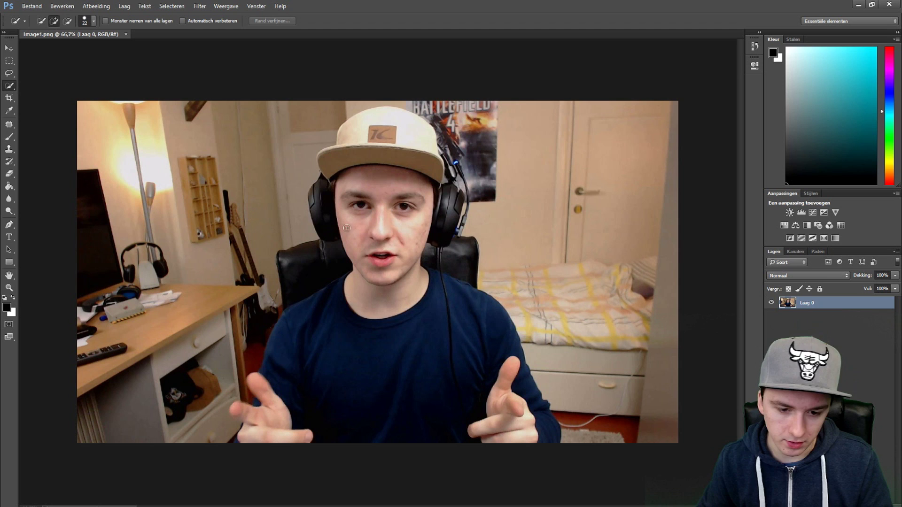
pyautogui.scroll(2, 609, 361)
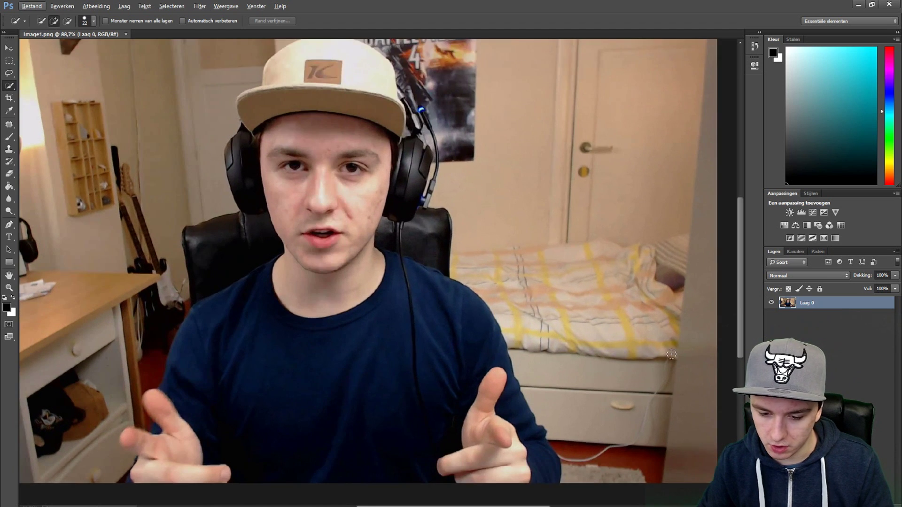
pyautogui.scroll(-1, 609, 361)
pyautogui.moveTo(520, 350); pyautogui.dragTo(546, 215)
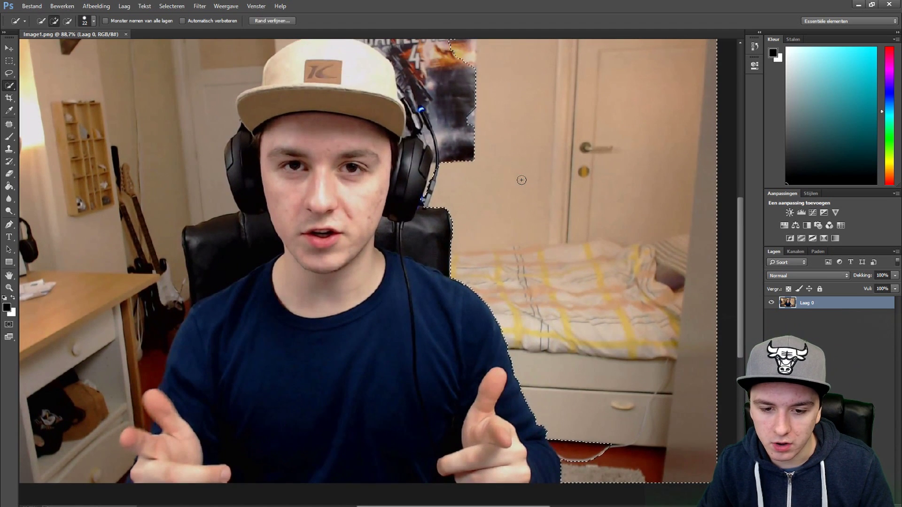
pyautogui.scroll(2, 522, 180)
pyautogui.moveTo(509, 182); pyautogui.dragTo(426, 111)
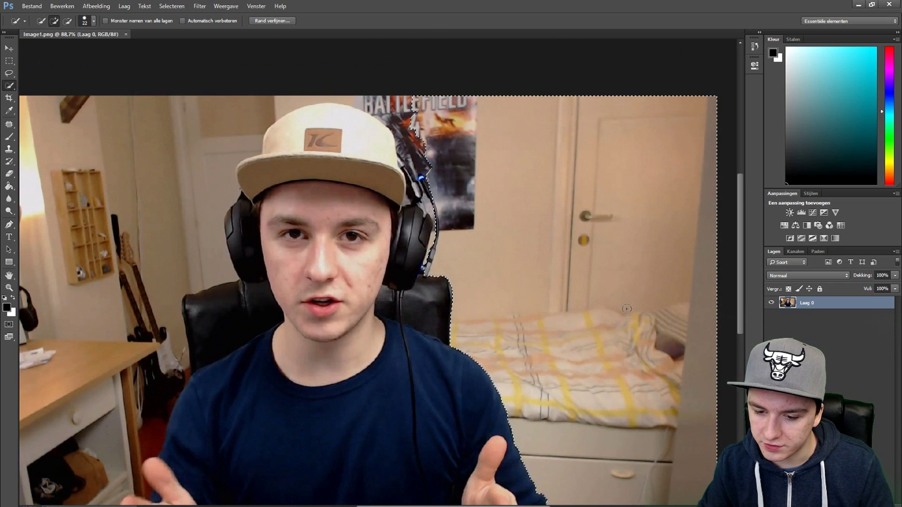
pyautogui.scroll(-3, 627, 309)
pyautogui.scroll(3, 626, 313)
pyautogui.scroll(3, 342, 140)
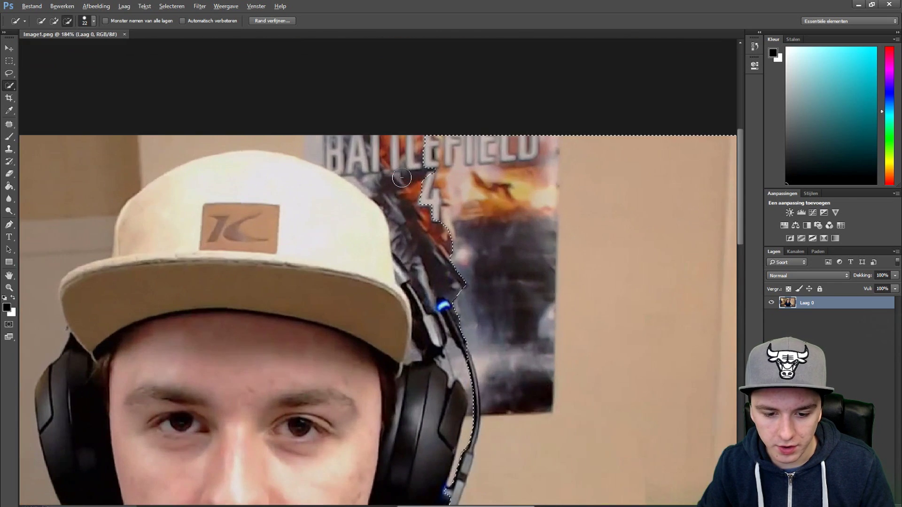
pyautogui.moveTo(342, 141); pyautogui.dragTo(250, 129)
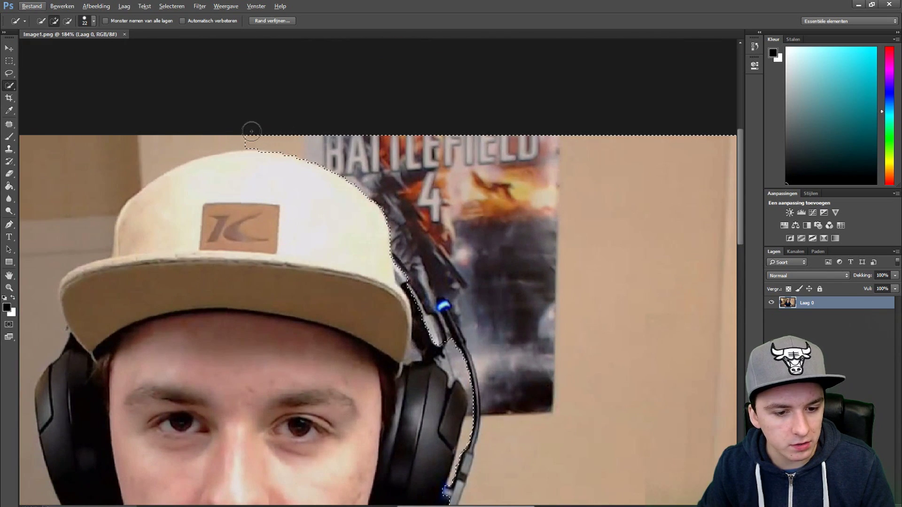
pyautogui.scroll(-3, 249, 129)
# Step: Add the door patch and the left wall and lamp, then subtract the raised hand
pyautogui.click(323, 72)
pyautogui.scroll(-1, 197, 94)
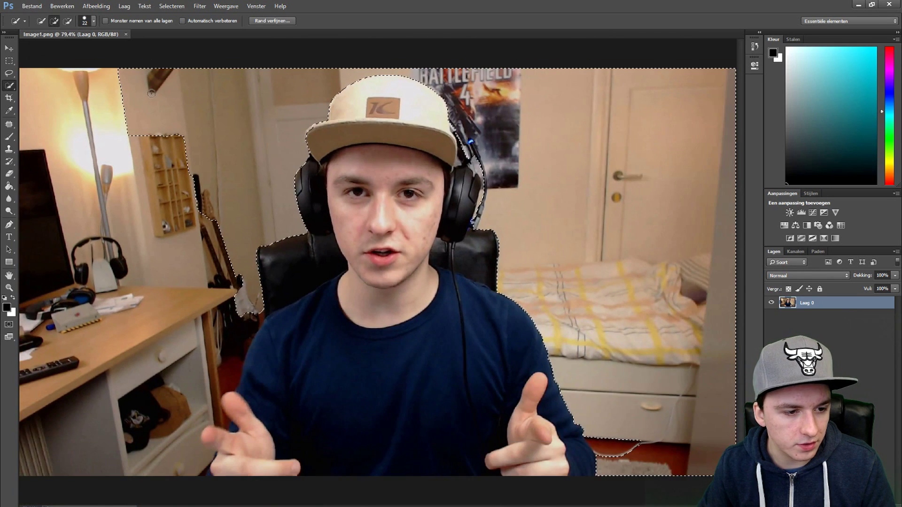
pyautogui.scroll(-1, 184, 110)
pyautogui.moveTo(194, 160)
pyautogui.mouseDown()
pyautogui.moveTo(172, 132)
pyautogui.moveTo(221, 263)
pyautogui.moveTo(155, 369)
pyautogui.moveTo(205, 341)
pyautogui.mouseUp()
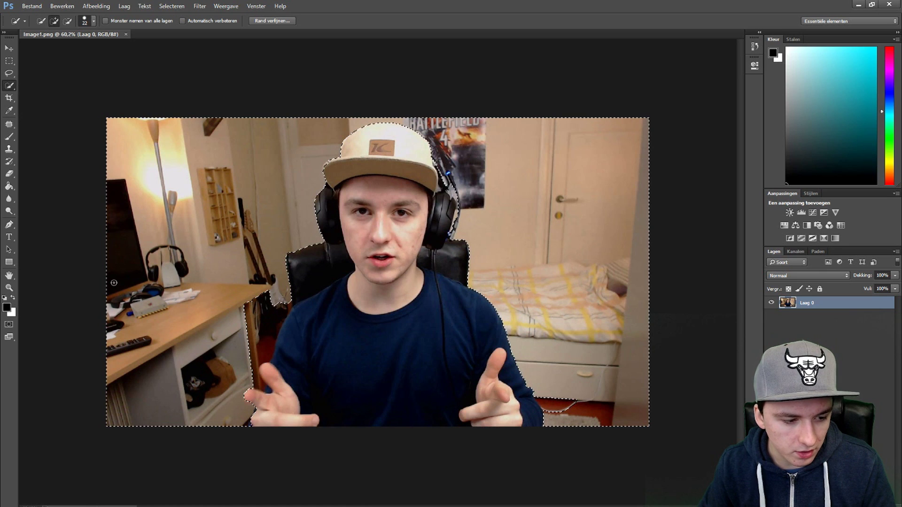
pyautogui.scroll(3, 258, 269)
pyautogui.scroll(3, 258, 269)
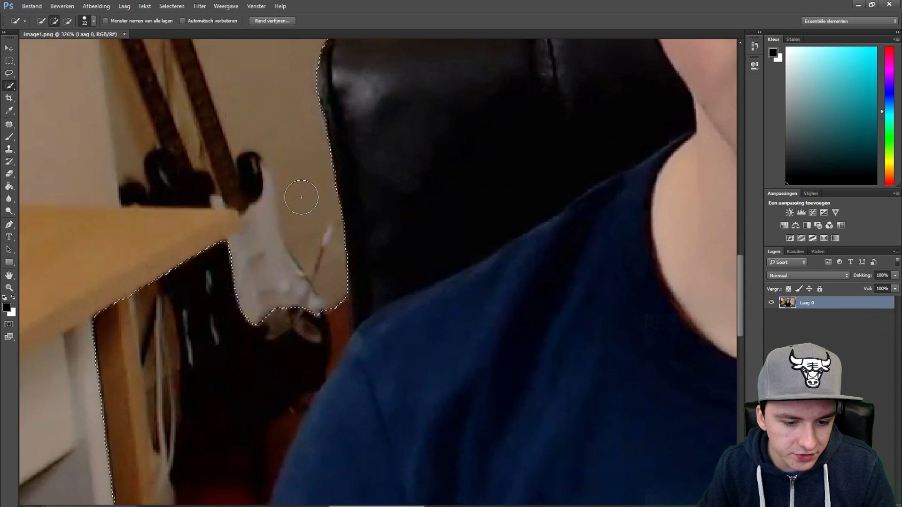
pyautogui.scroll(-3, 242, 329)
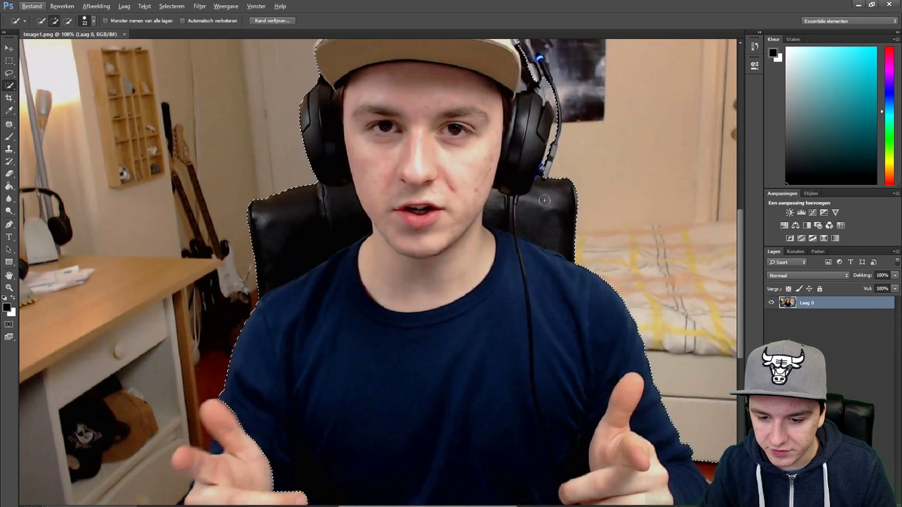
pyautogui.scroll(-3, 299, 214)
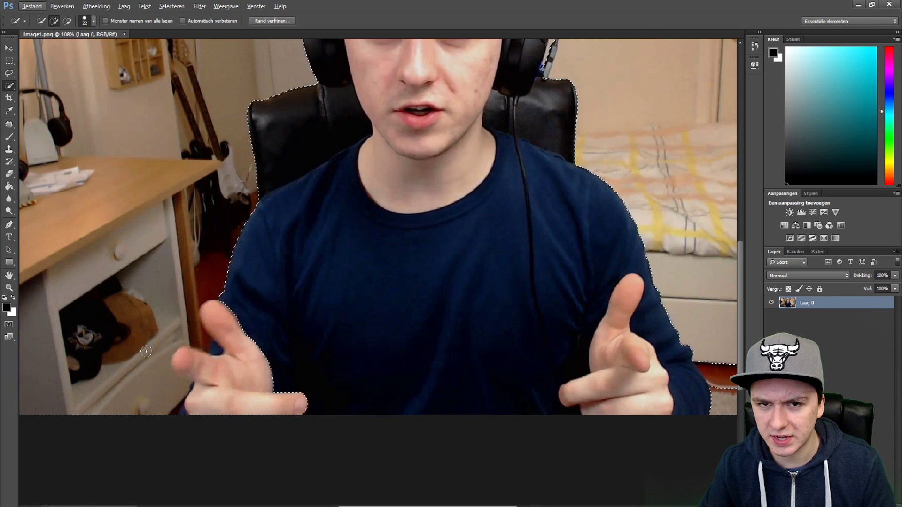
pyautogui.scroll(3, 221, 306)
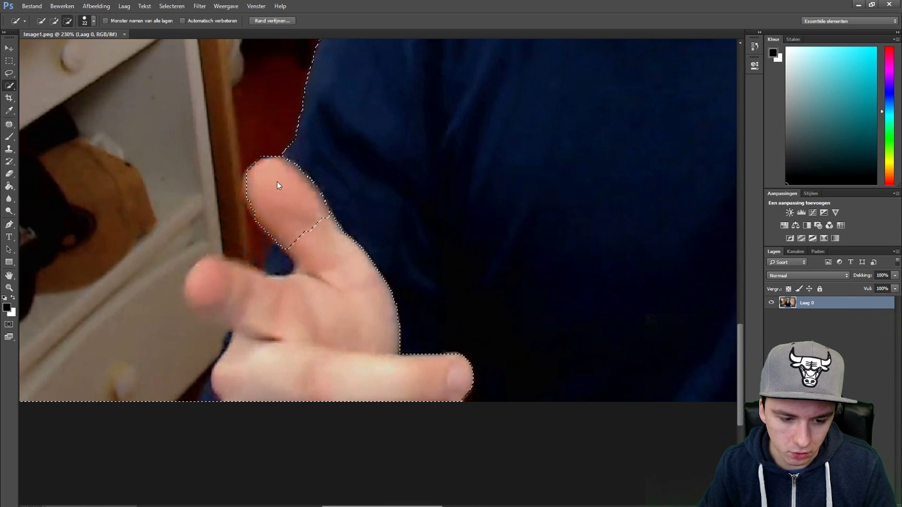
pyautogui.moveTo(272, 181)
pyautogui.mouseDown()
pyautogui.moveTo(304, 218)
pyautogui.moveTo(296, 321)
pyautogui.moveTo(227, 290)
pyautogui.moveTo(285, 306)
pyautogui.mouseUp()
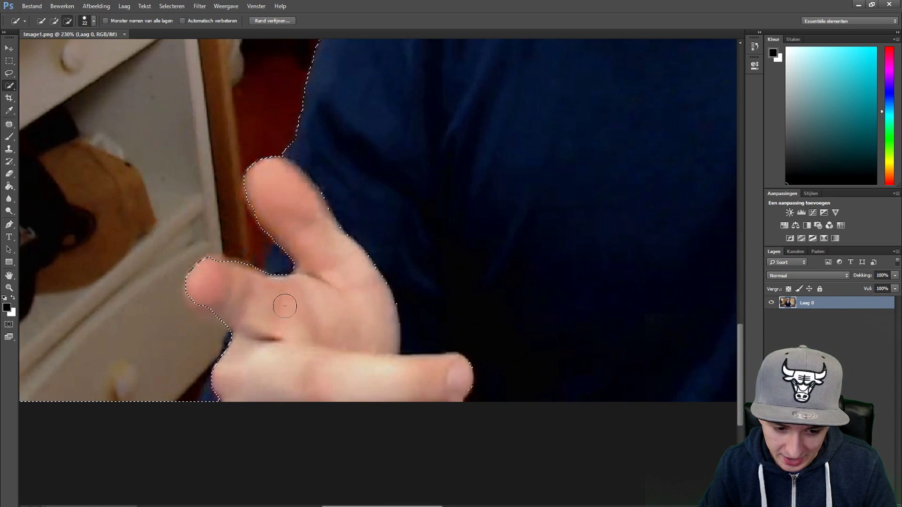
pyautogui.scroll(-2, 374, 291)
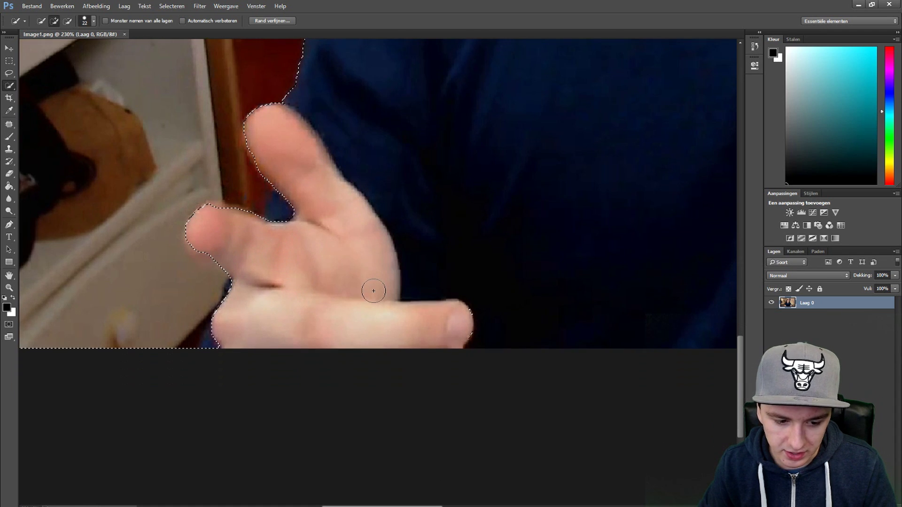
pyautogui.scroll(-5, 374, 291)
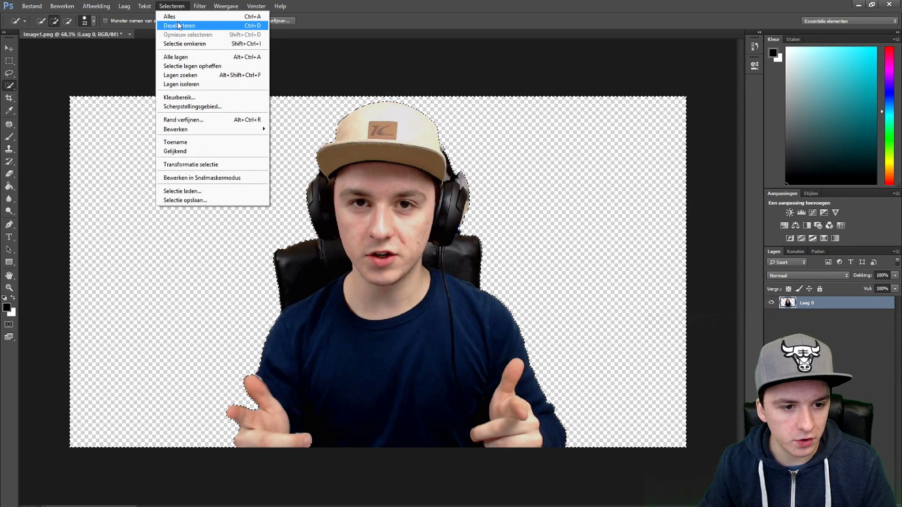
# Step: Deselect the cut-out and switch to the Eraser tool
pyautogui.click(179, 26)
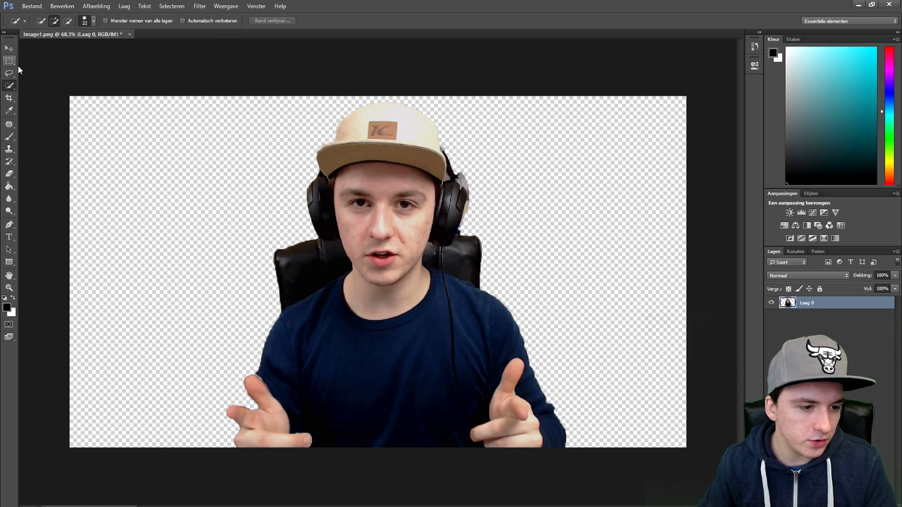
pyautogui.click(10, 173)
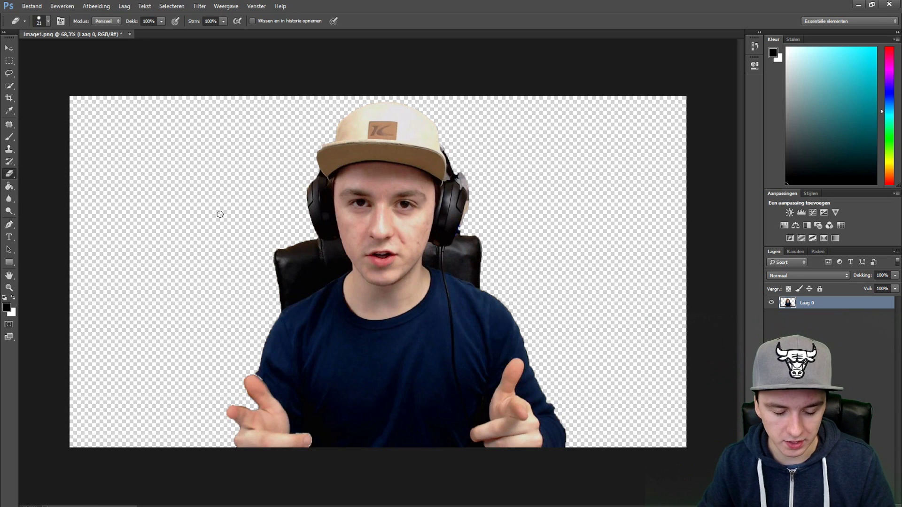
pyautogui.scroll(5, 259, 284)
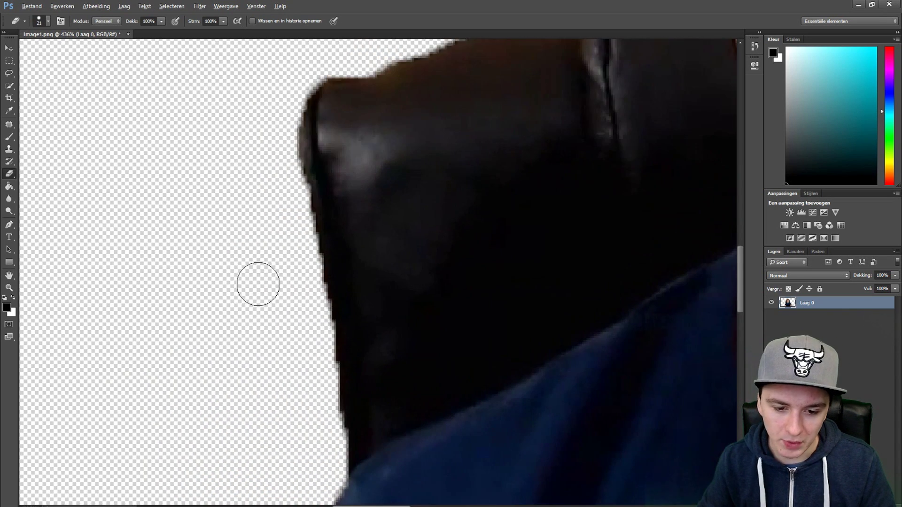
pyautogui.scroll(-5, 549, 352)
pyautogui.scroll(4, 680, 433)
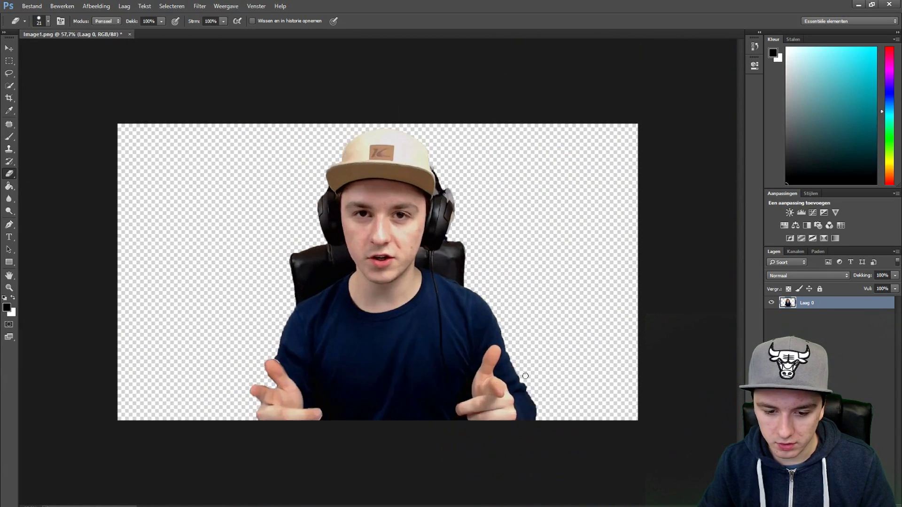
pyautogui.scroll(6, 680, 434)
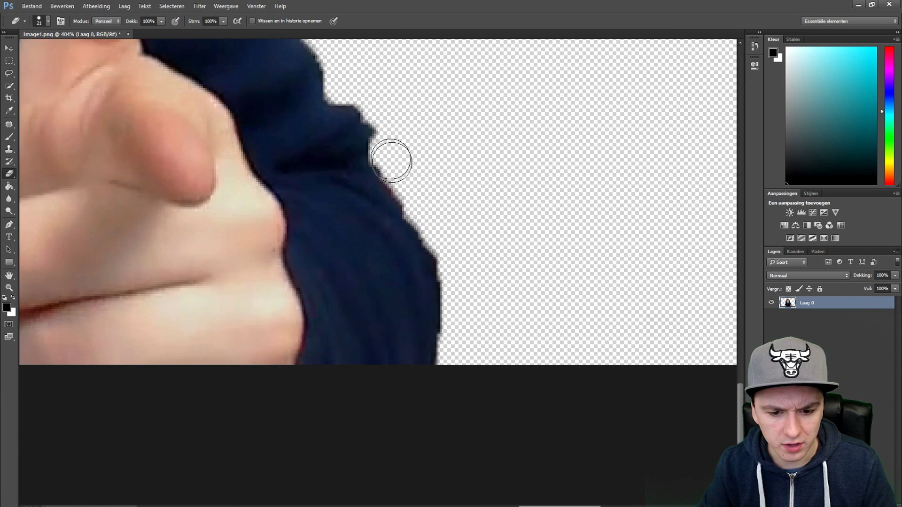
# Step: Erase the leftover background pixels along the sleeve and chair edges
pyautogui.moveTo(442, 362)
pyautogui.mouseDown()
pyautogui.moveTo(448, 257)
pyautogui.moveTo(403, 165)
pyautogui.moveTo(349, 97)
pyautogui.moveTo(337, 54)
pyautogui.mouseUp()
pyautogui.scroll(3, 354, 103)
pyautogui.scroll(-3, 342, 267)
pyautogui.scroll(-4, 81, 79)
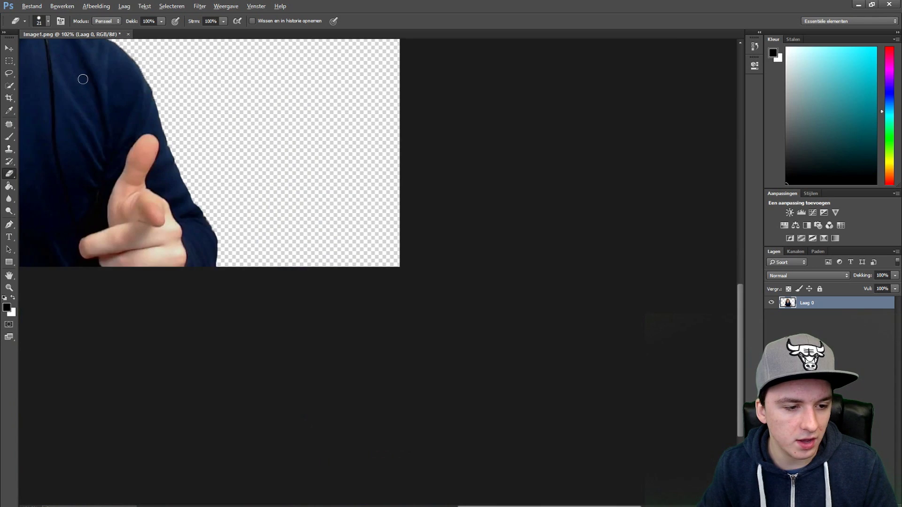
pyautogui.scroll(2, 80, 79)
pyautogui.scroll(-2, 81, 79)
pyautogui.scroll(3, 598, 348)
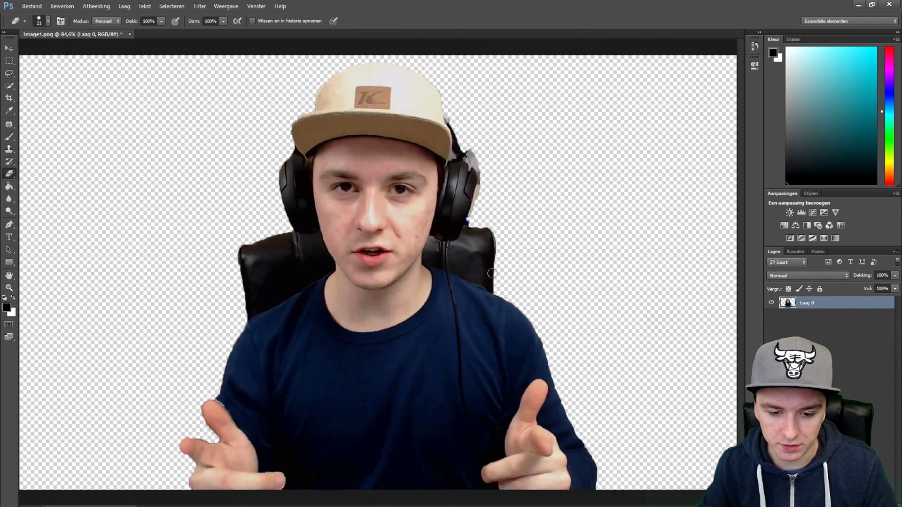
pyautogui.scroll(-3, 623, 282)
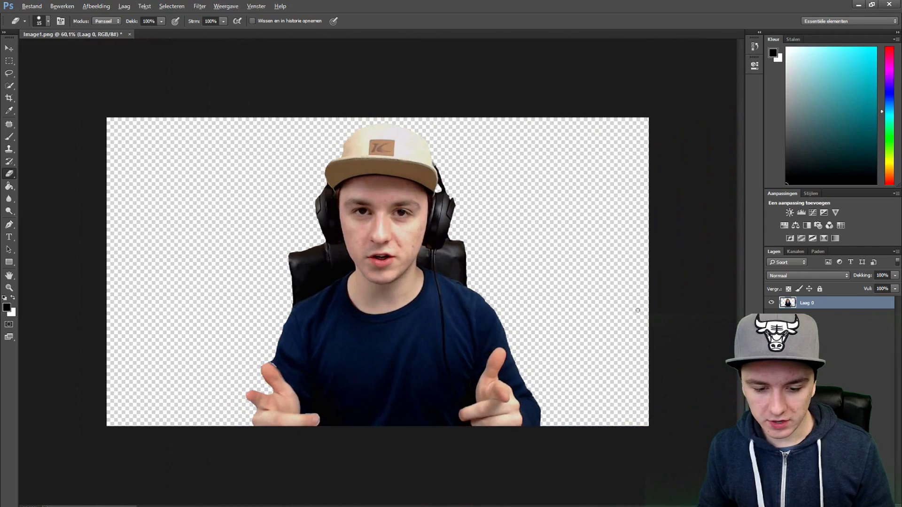
# Step: Zoom the view while the sunny-field image is placed as a new layer above Laag 0
pyautogui.scroll(1, 624, 302)
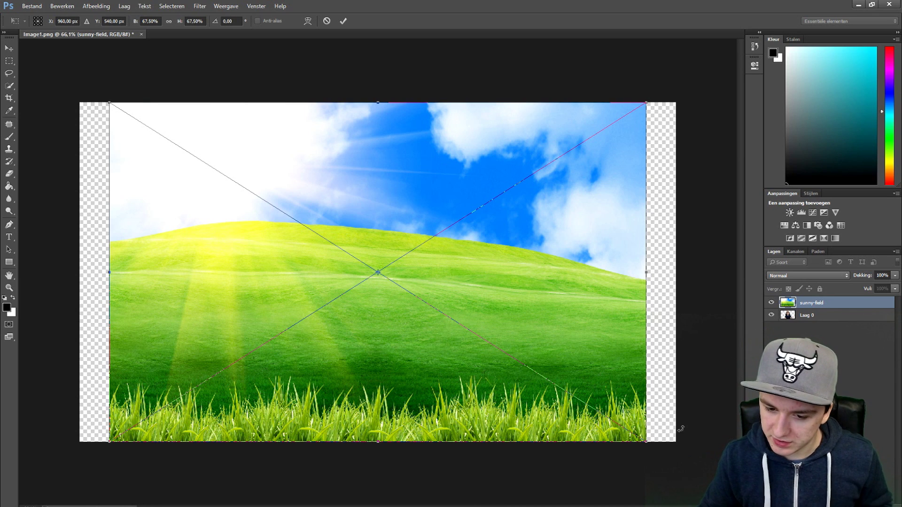
# Step: Stretch the sunny-field image wider from its right edge to cover the canvas and commit it
pyautogui.moveTo(648, 276); pyautogui.dragTo(677, 275)
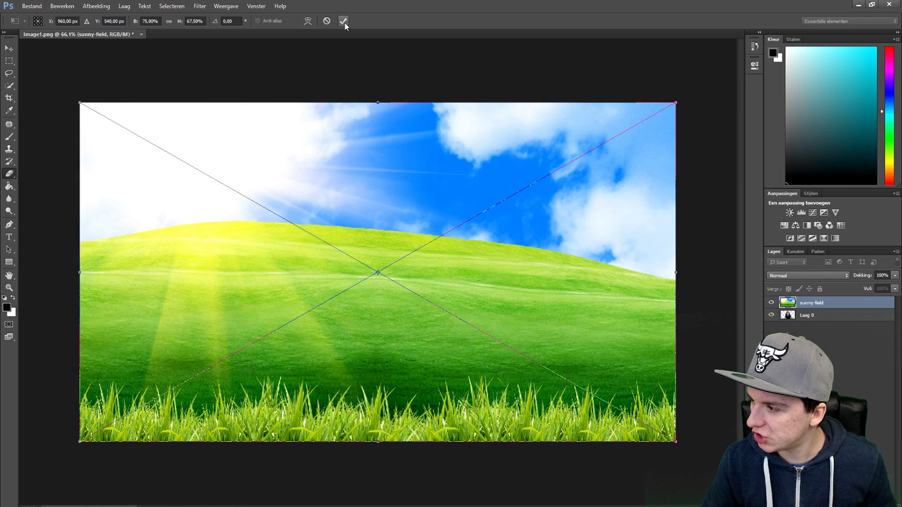
pyautogui.click(554, 73)
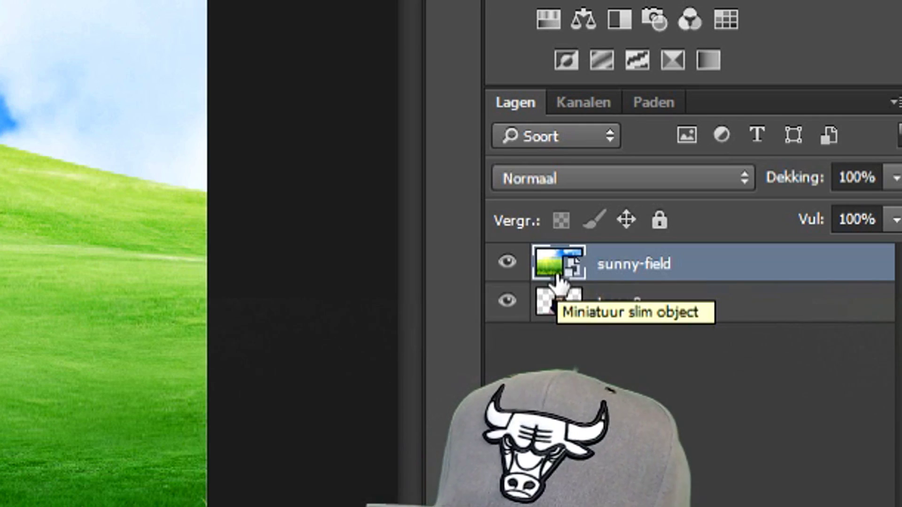
# Step: Drag the sunny-field layer below Laag 0 so the person appears in front of the field
pyautogui.moveTo(787, 310); pyautogui.dragTo(786, 315)
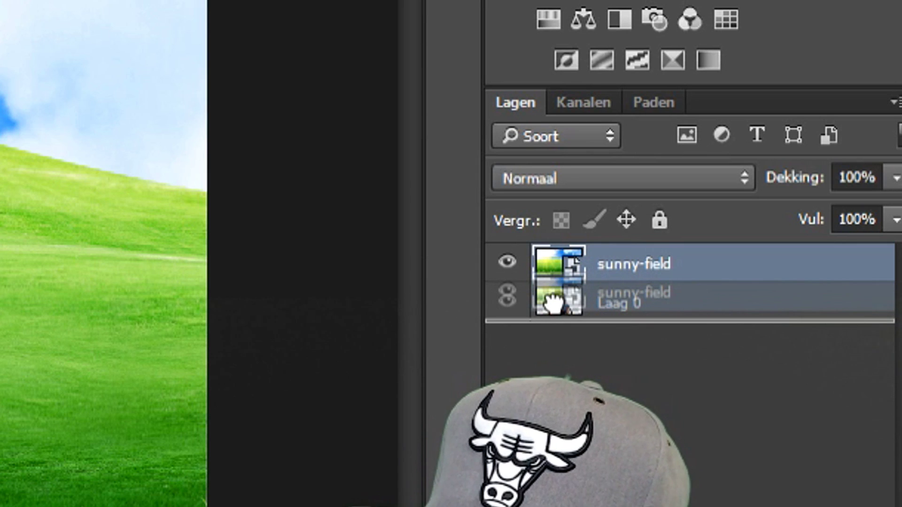
pyautogui.moveTo(553, 303); pyautogui.dragTo(563, 322)
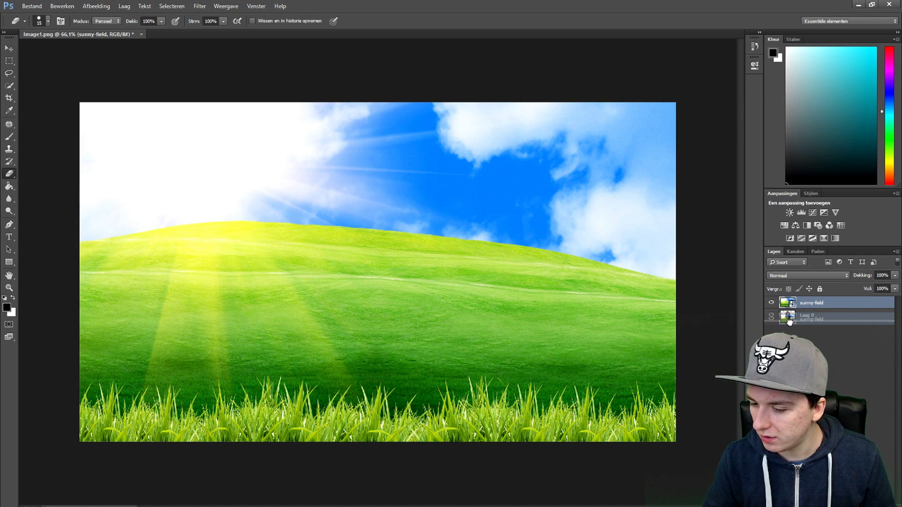
pyautogui.moveTo(789, 321); pyautogui.dragTo(789, 322)
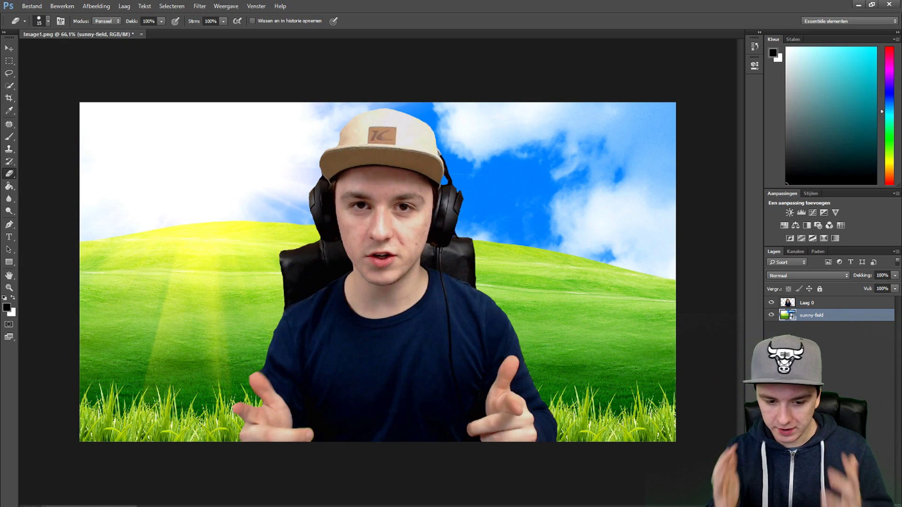